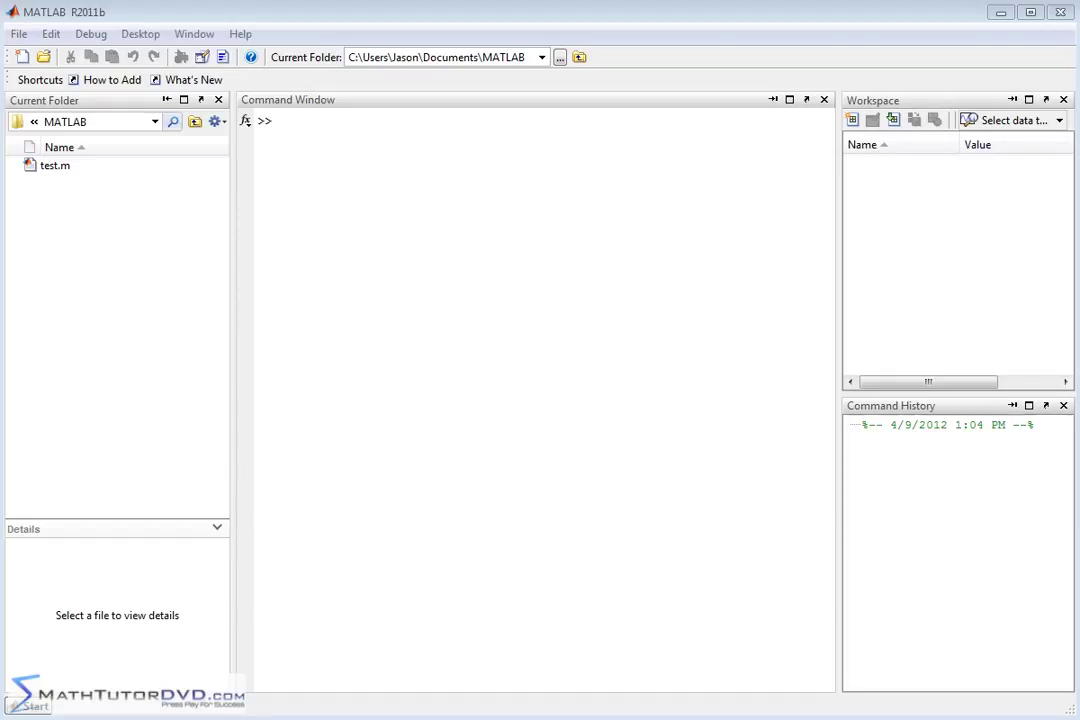
Enter f=inline('x^2','x'), pointing out the 'x^2' expression and 'x' argument before running it
left_click(456, 359)
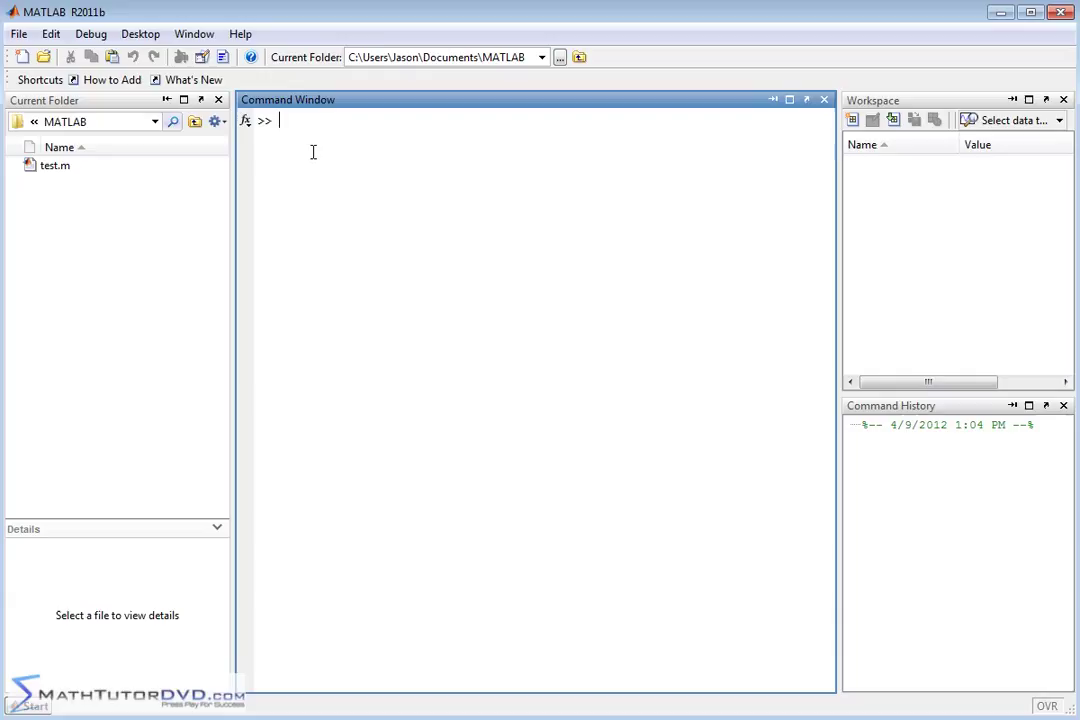
type("f=")
type("in")
type("line")
type("(")
type("'")
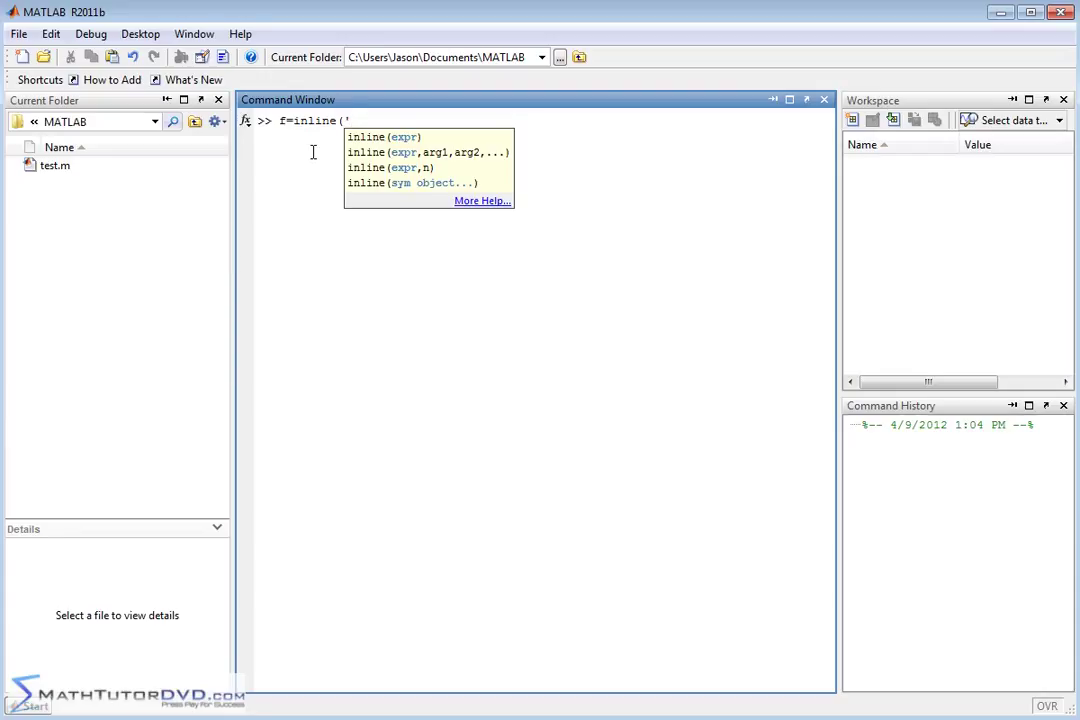
type("x")
type("^2'")
type(",")
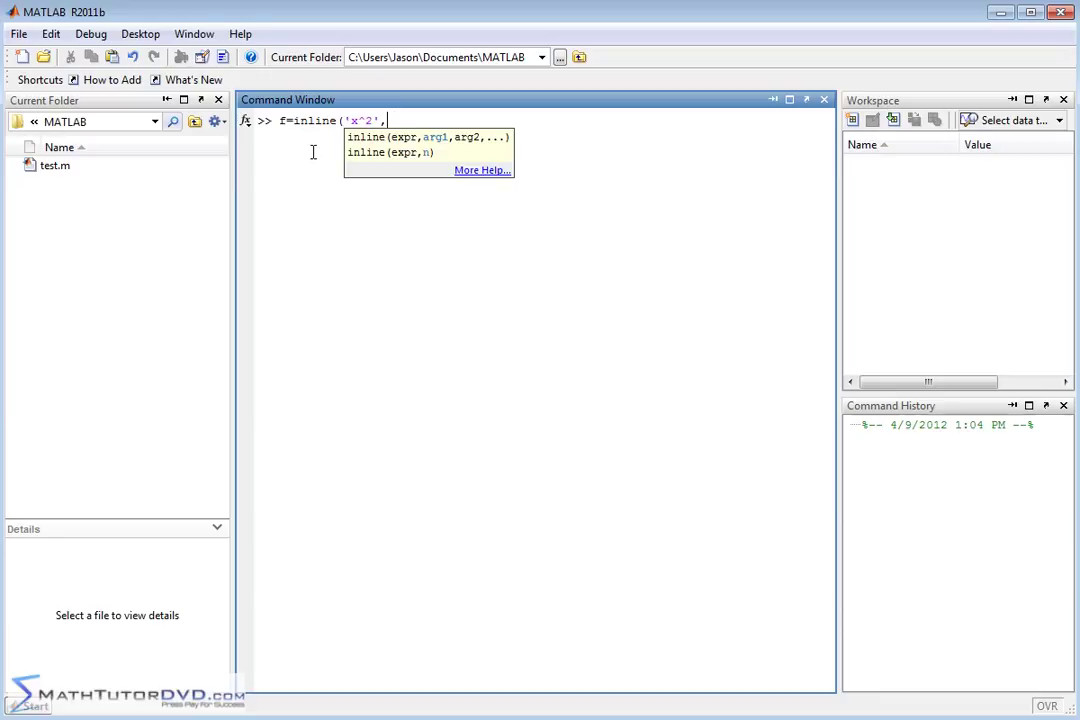
type("'x')")
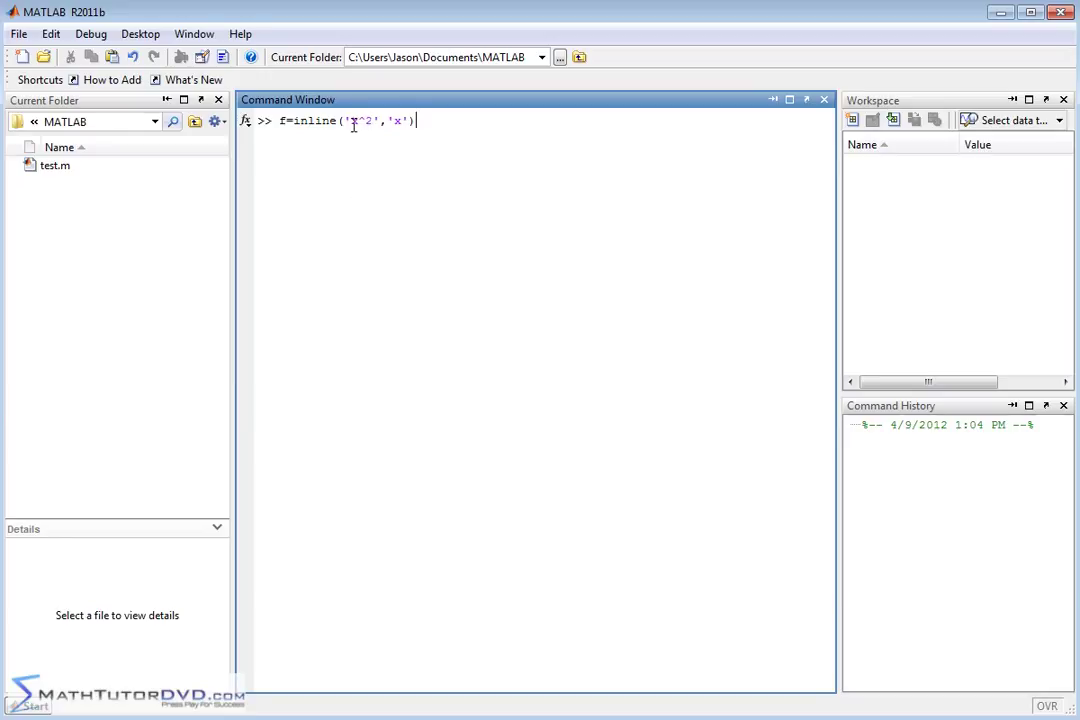
left_click_drag(344, 120, 387, 120)
left_click(396, 120)
left_click_drag(387, 120, 409, 120)
left_click_drag(344, 121, 376, 121)
left_click(429, 125)
key("Return")
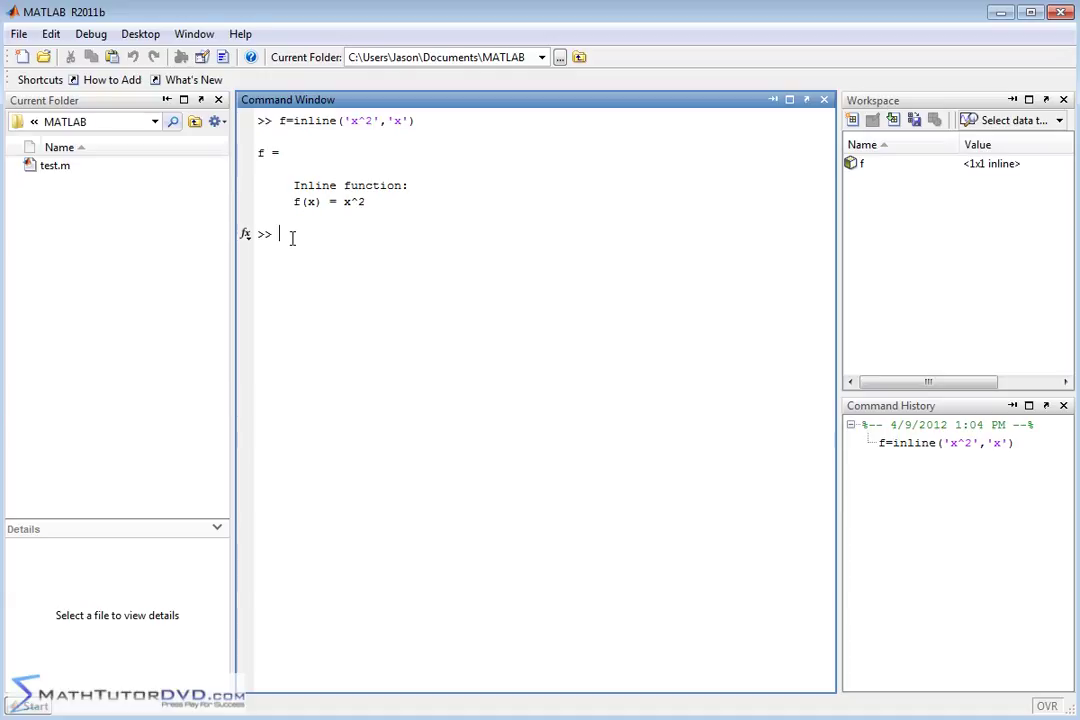
Display f, then evaluate f(2) and f(10), getting 4 and 100
type("f")
key("Return")
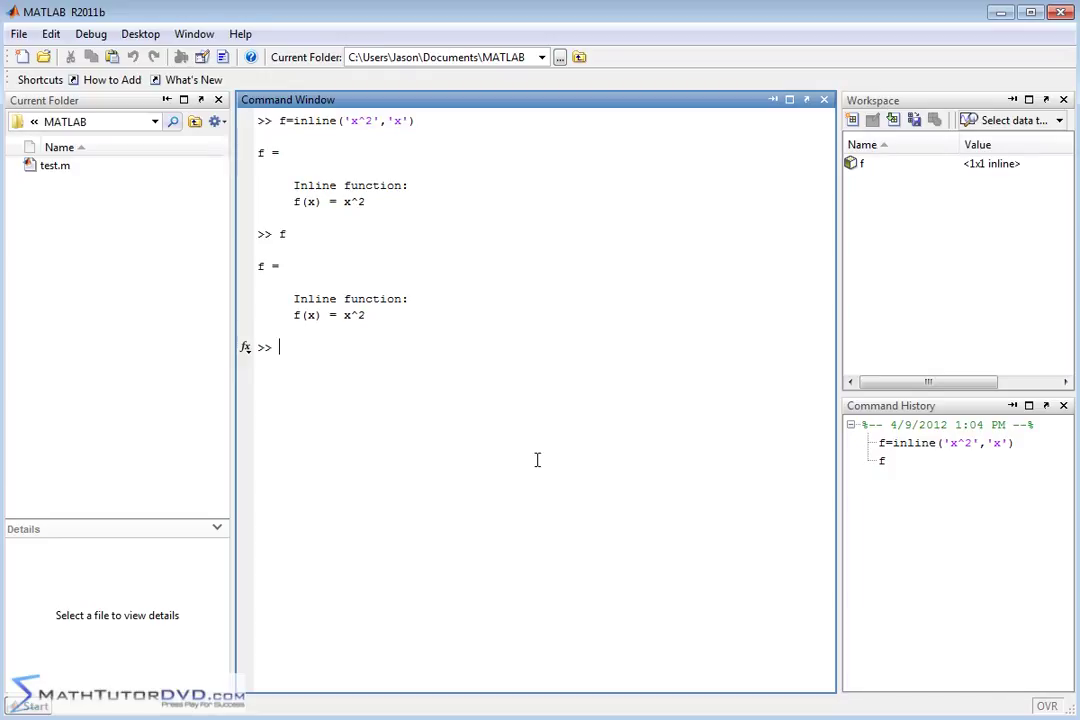
type("f")
type("(2)")
key("Return")
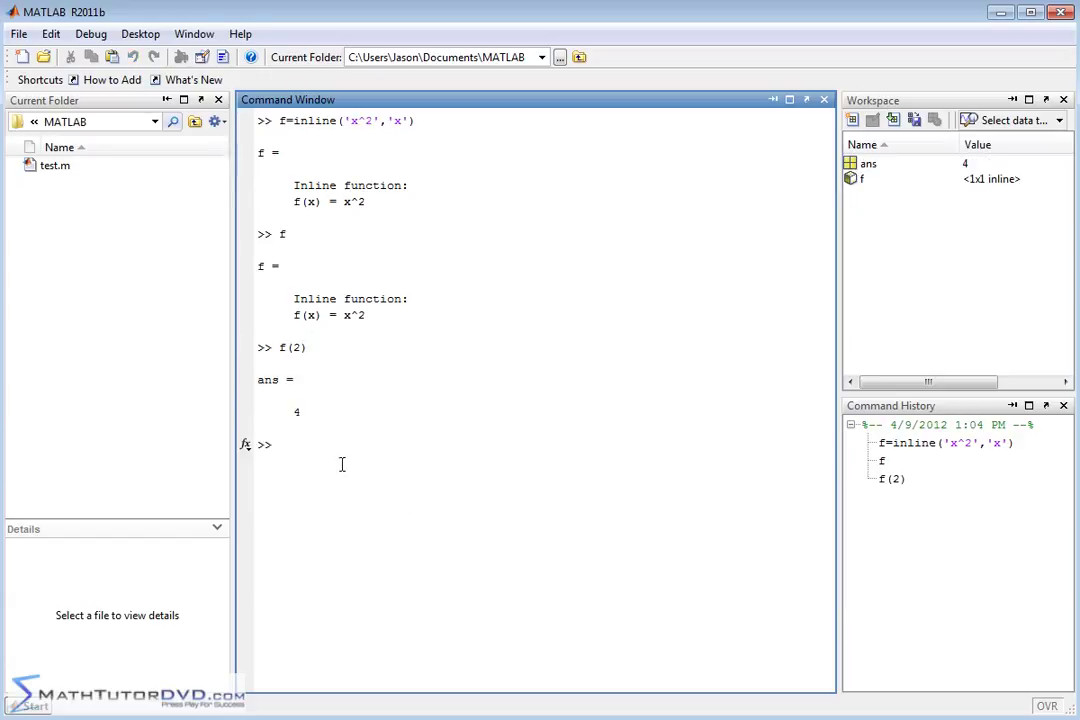
type("f(")
type("10)")
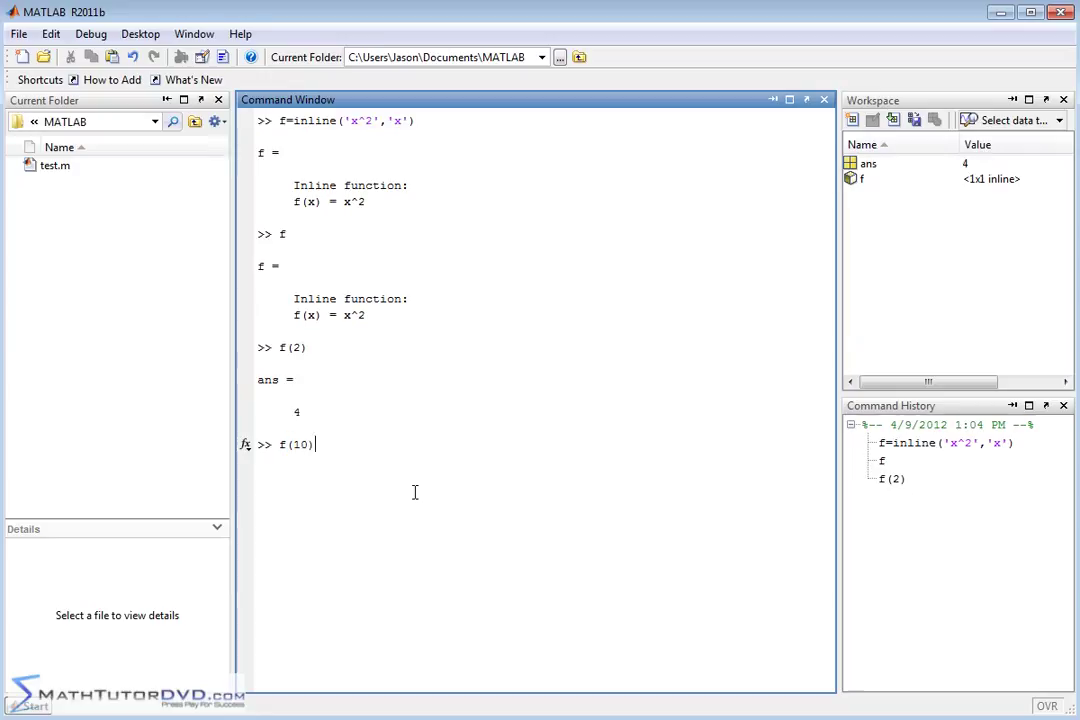
key("Return")
Edit the recalled f(10) command into f(-10) and evaluate it, getting 100
key("Up")
key("Left")
key("Left")
key("Left")
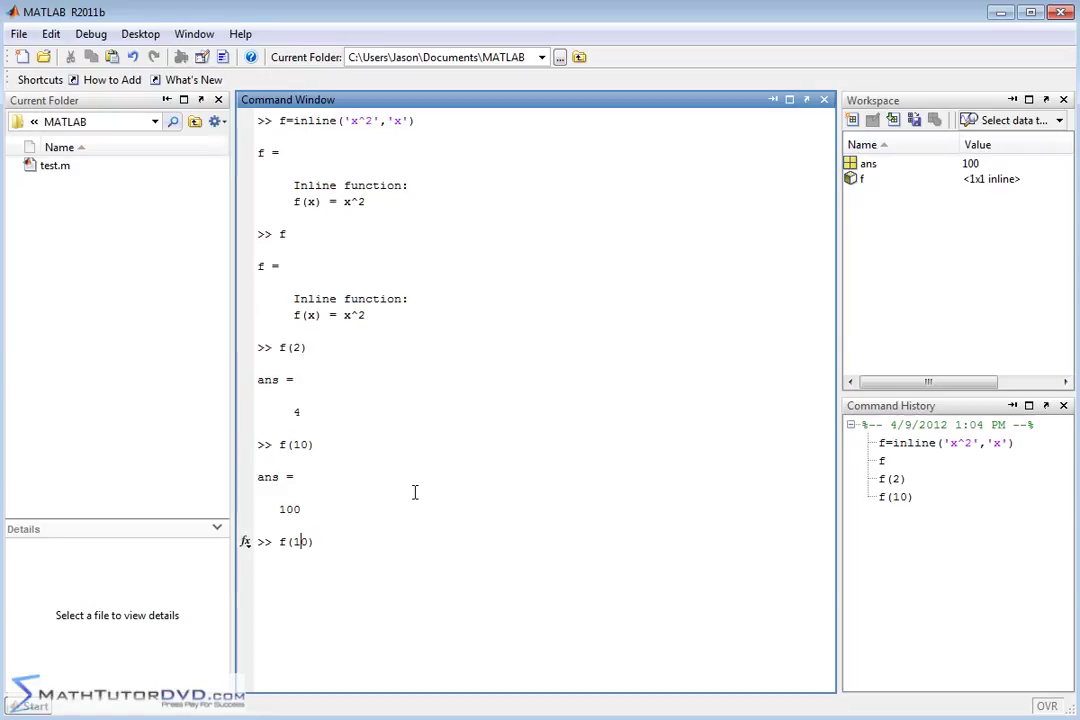
type("-")
key("Return")
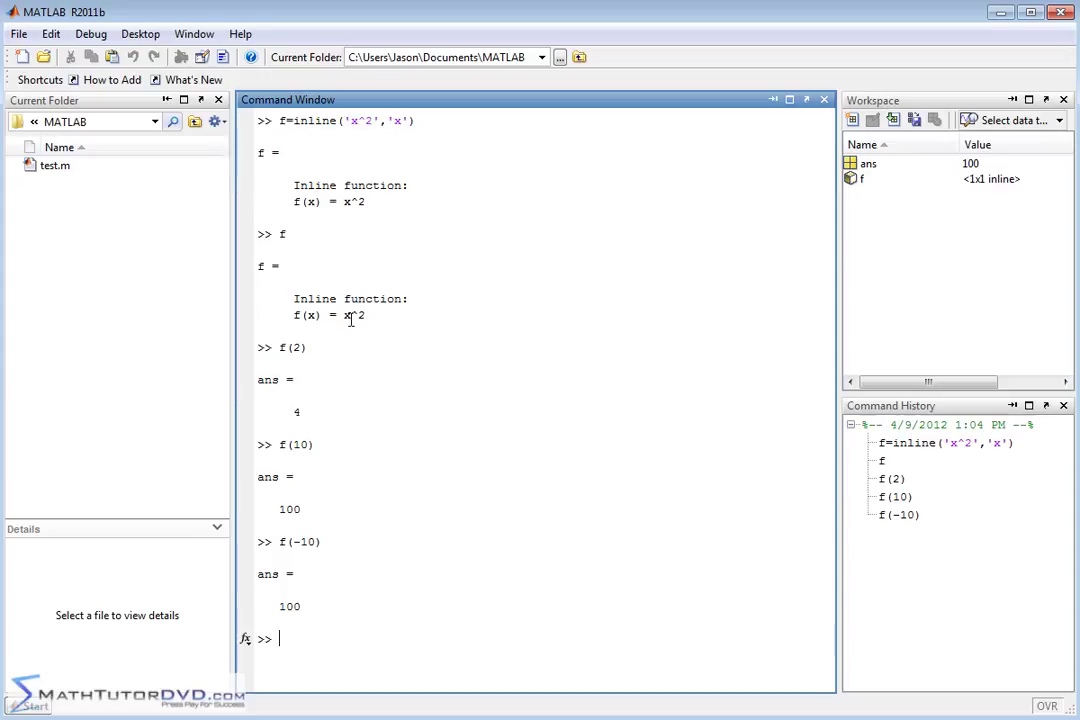
left_click(313, 637)
Clear the Command Window with clc, then type and erase the word 'chestnut'
type("clc")
key("Return")
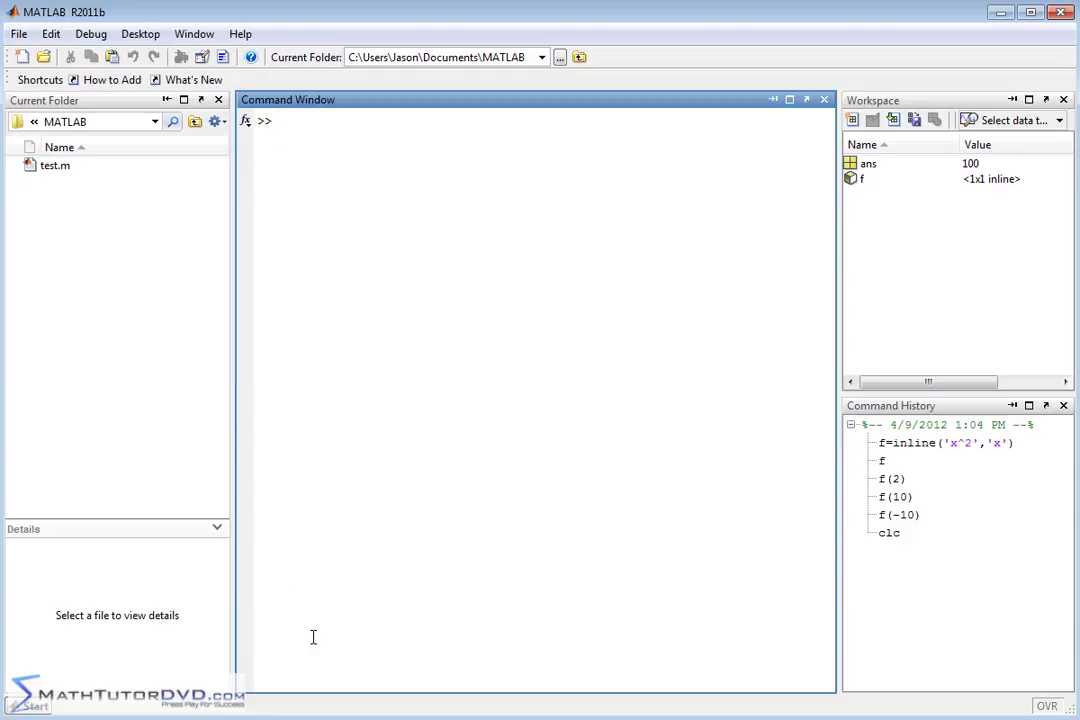
type("chesnut")
key("BackSpace")
key("BackSpace")
key("BackSpace")
type("tnut")
key("BackSpace")
key("BackSpace")
key("BackSpace")
key("BackSpace")
key("BackSpace")
key("BackSpace")
key("BackSpace")
Define profit=inline('2*x+x^3-43','x')
type("profit")
type("=")
type("inline(")
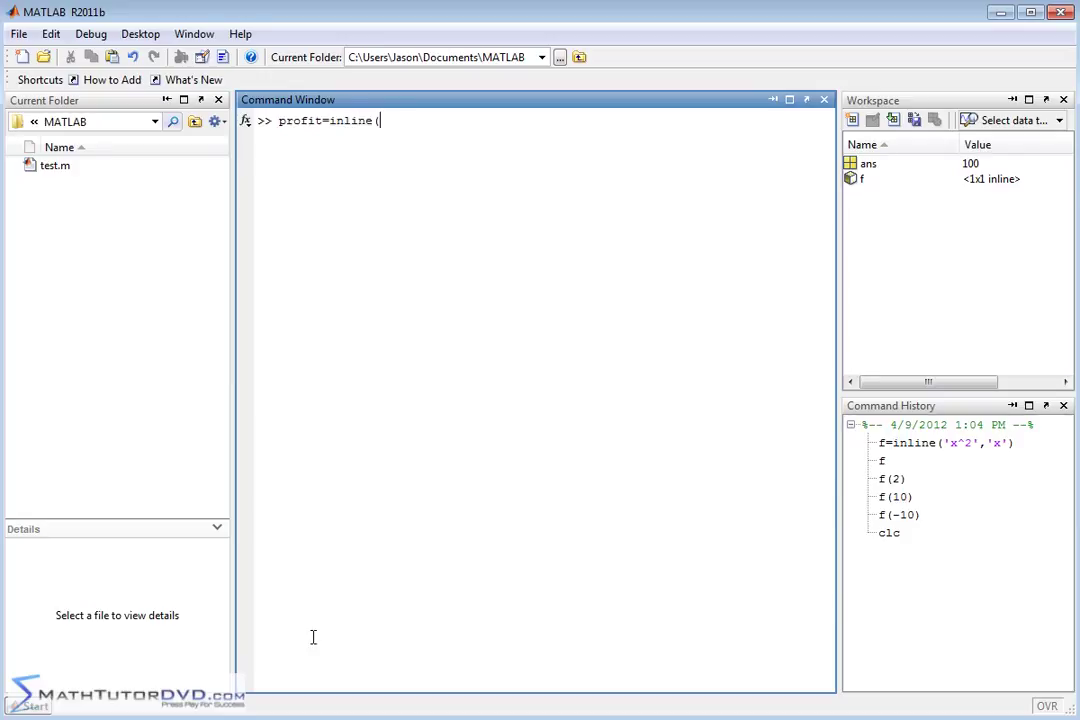
type("'")
type("2*x+x")
type("^3-")
type("43',")
type("'x")
type("')")
key("Return")
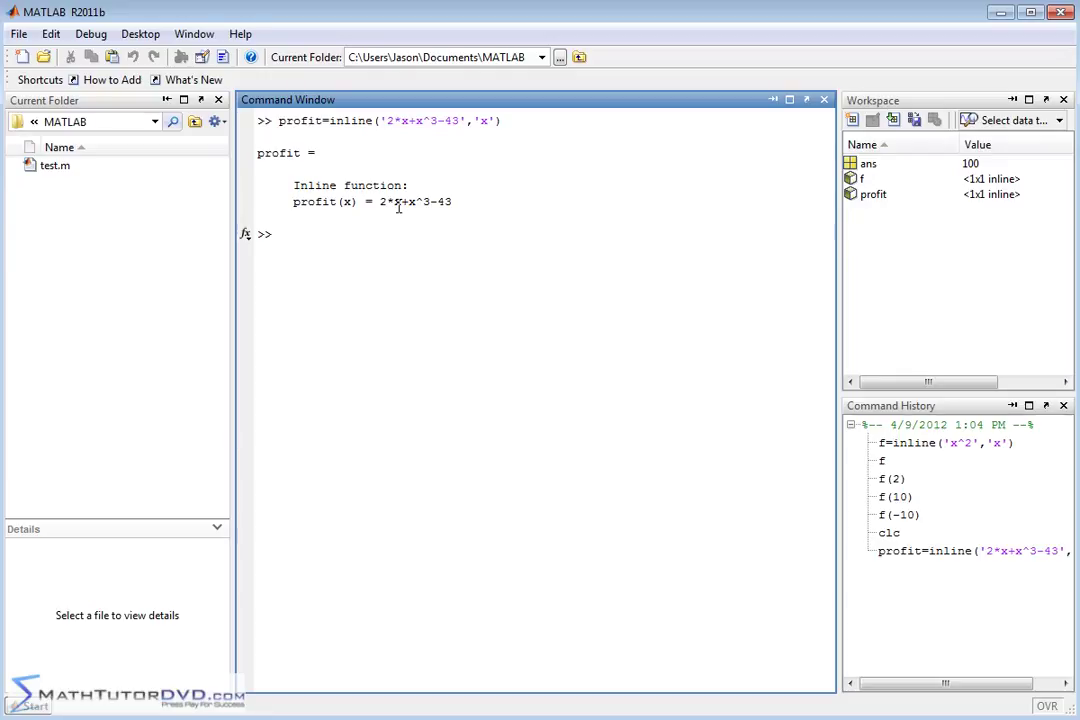
Evaluate profit(3) and profit(4.3), returning -10 and 45.1070
left_click_drag(380, 202, 456, 202)
left_click(465, 202)
left_click(302, 234)
type("prof")
type("it(")
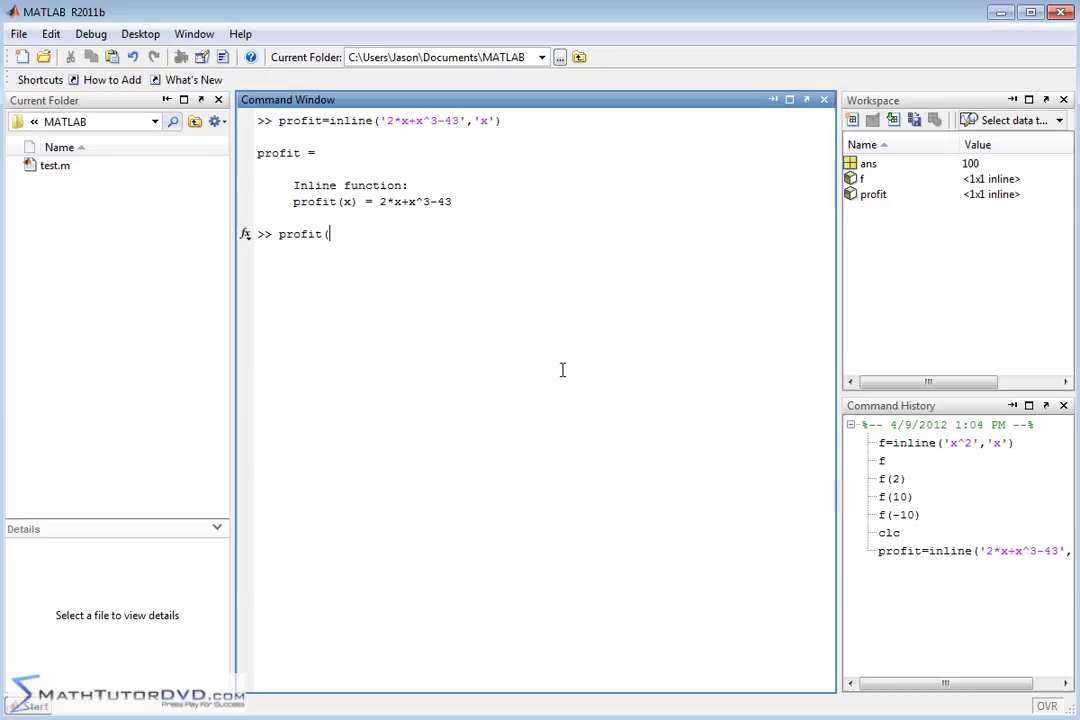
type("3)")
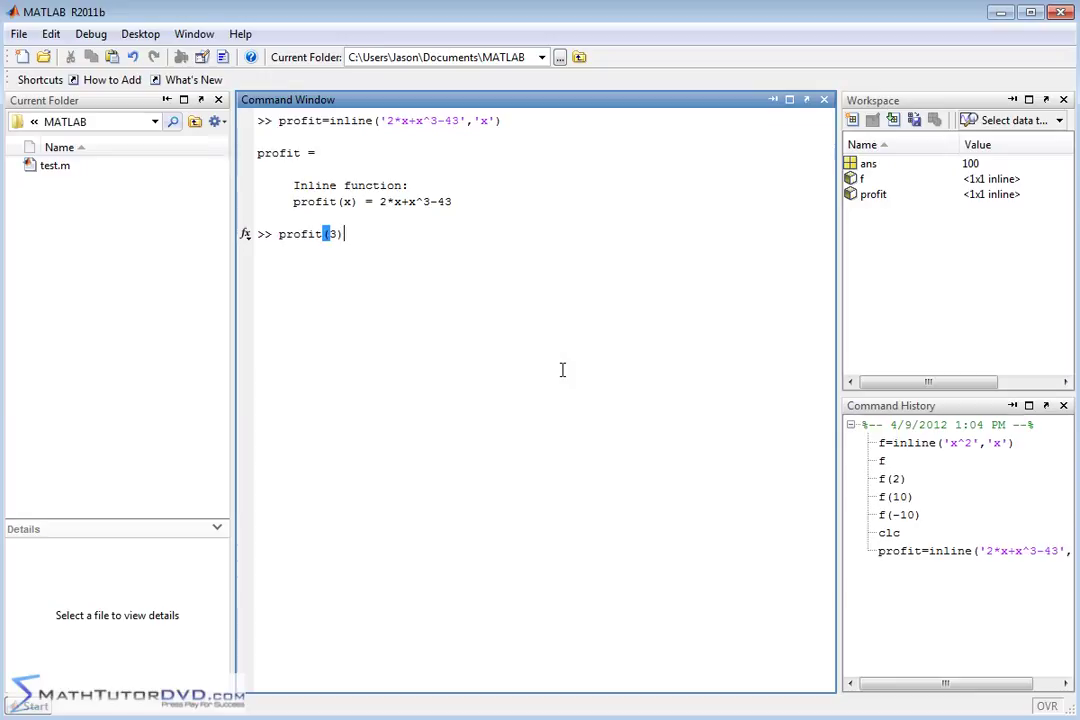
key("Return")
type("pro")
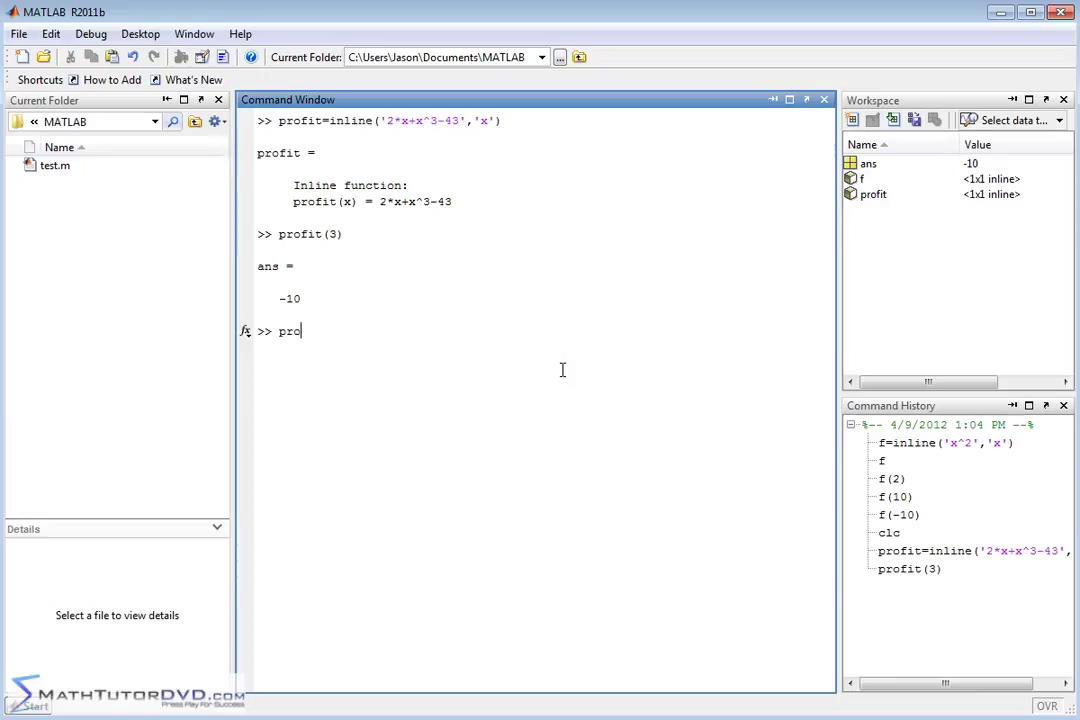
type("fit(")
type("4.3)")
key("Return")
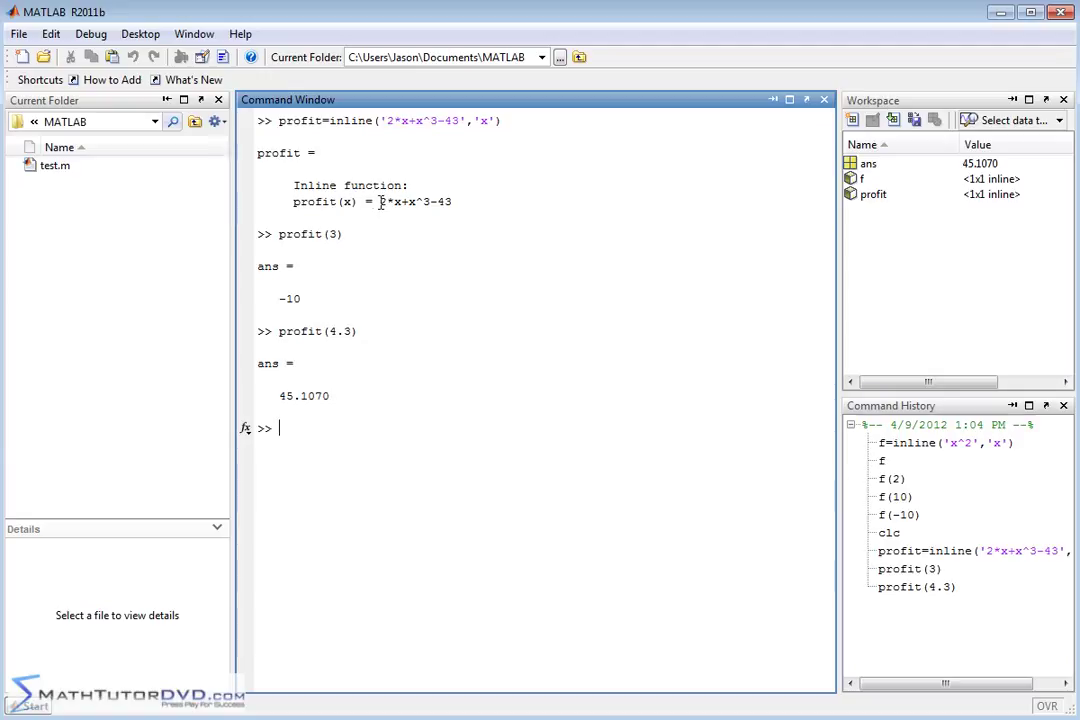
Highlight the profit expression and the name profit(x) in the output
left_click_drag(374, 201, 447, 191)
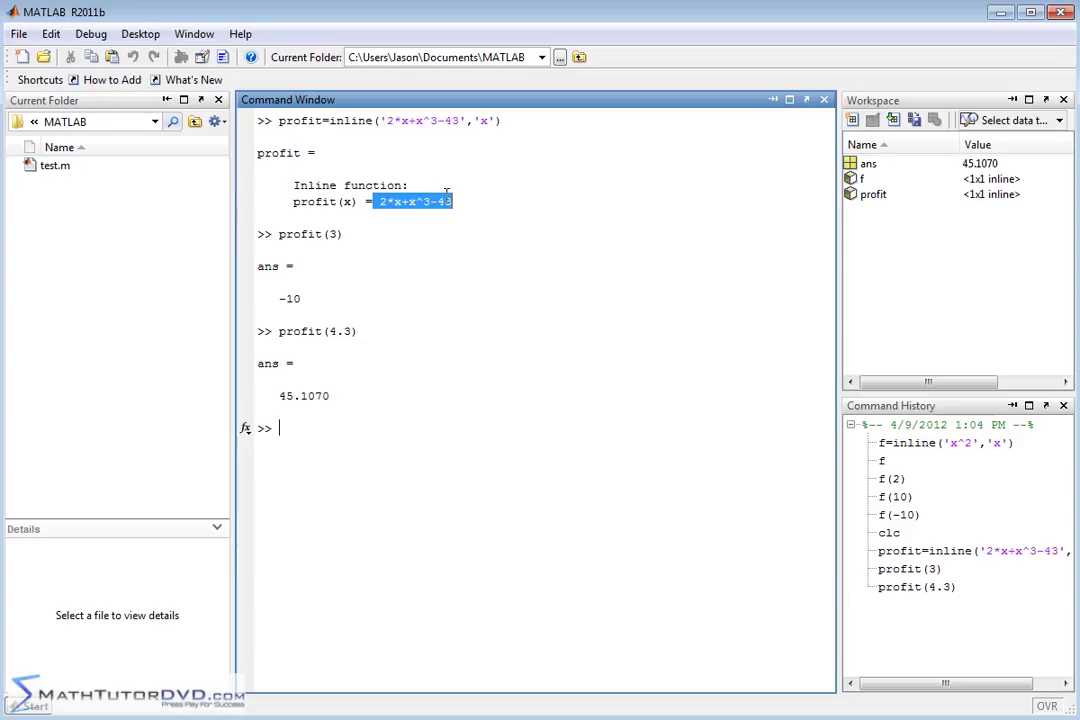
left_click(373, 201)
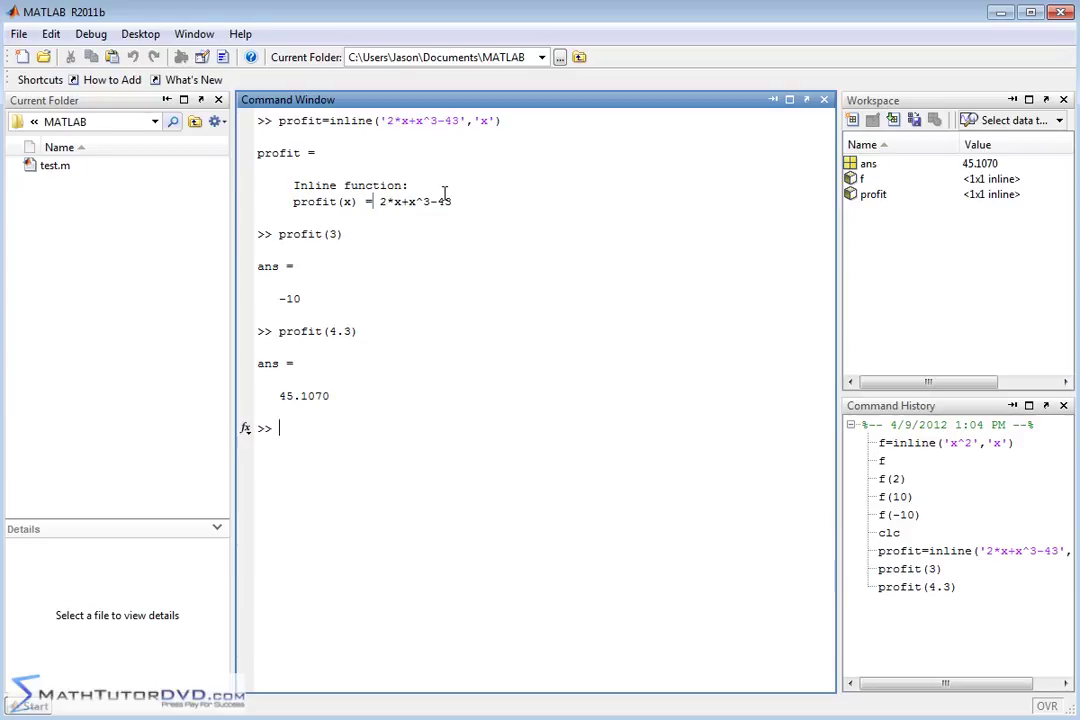
left_click(317, 427)
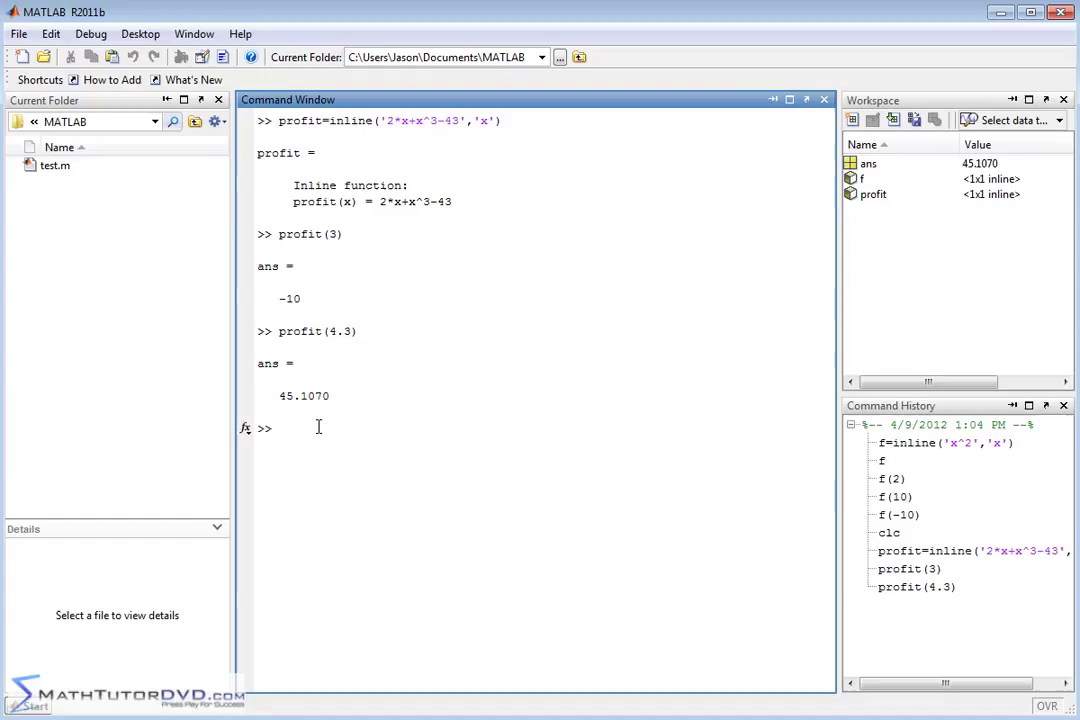
left_click_drag(293, 199, 346, 201)
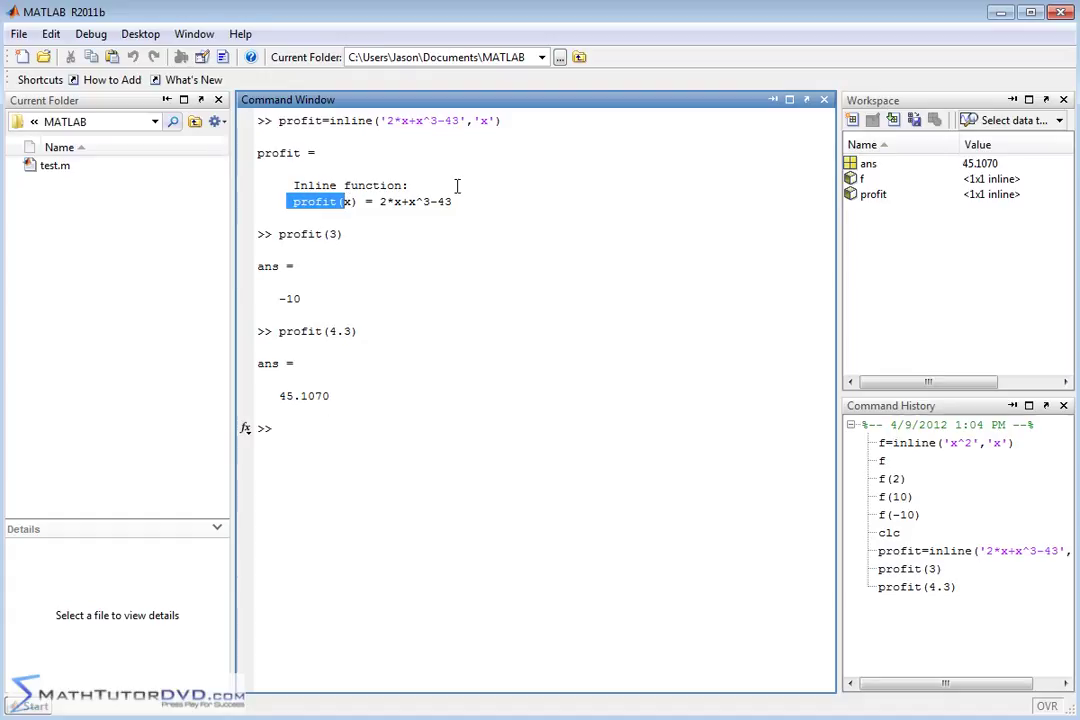
left_click(304, 433)
Clear the window and define area=inline('l*w','l','w'), fixing the unquoted w
type("clc")
key("Return")
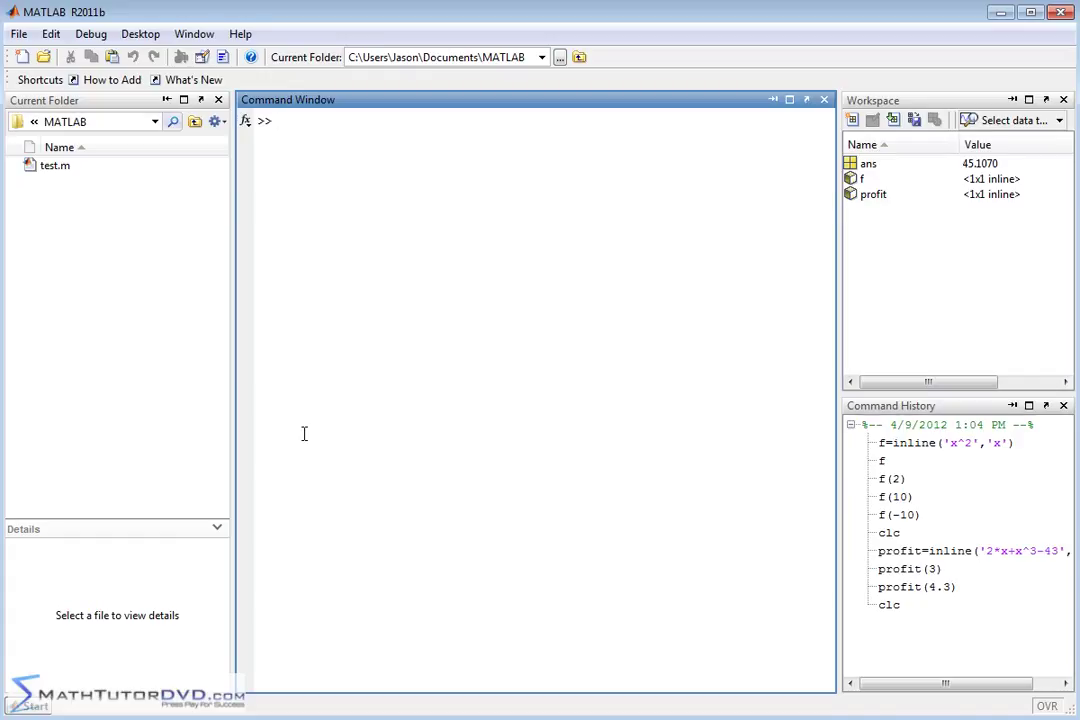
type("area")
type("=")
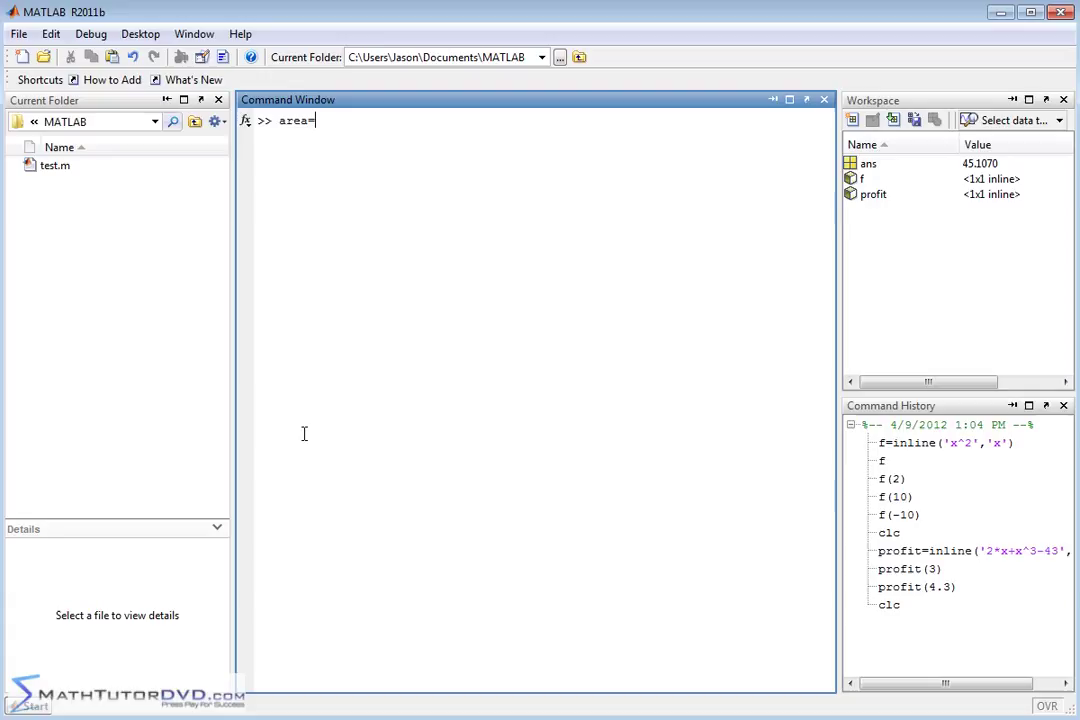
type("inline")
type("('")
type("l*w'")
type(",")
type("'l'")
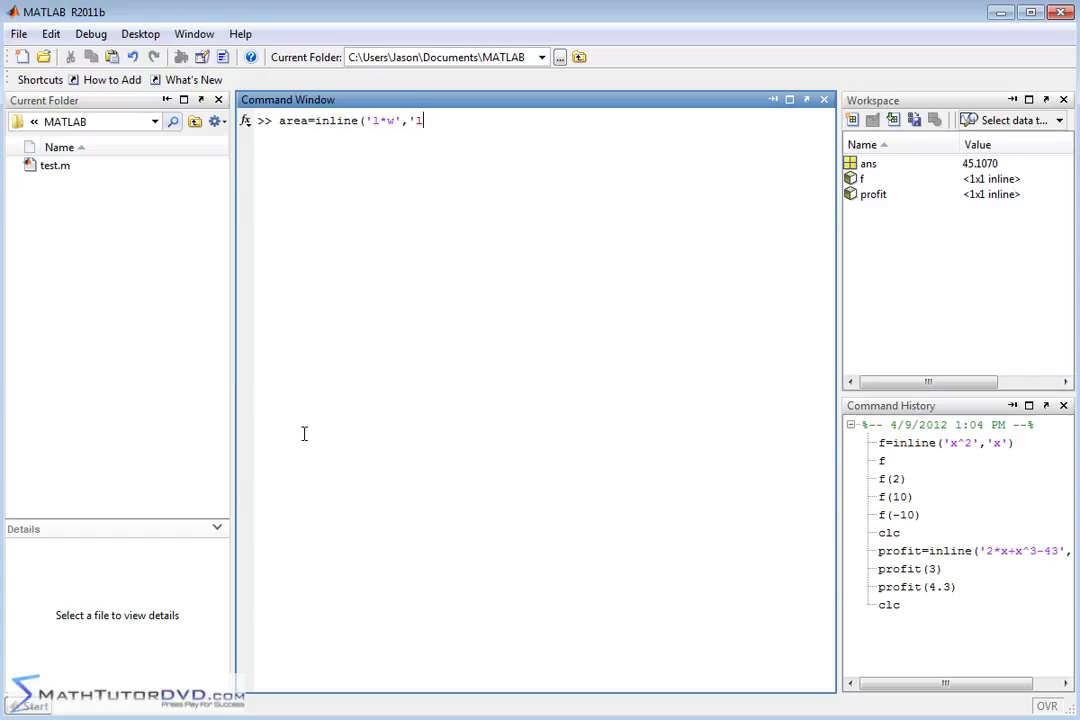
type(",w")
key("BackSpace")
type("'w')")
key("Return")
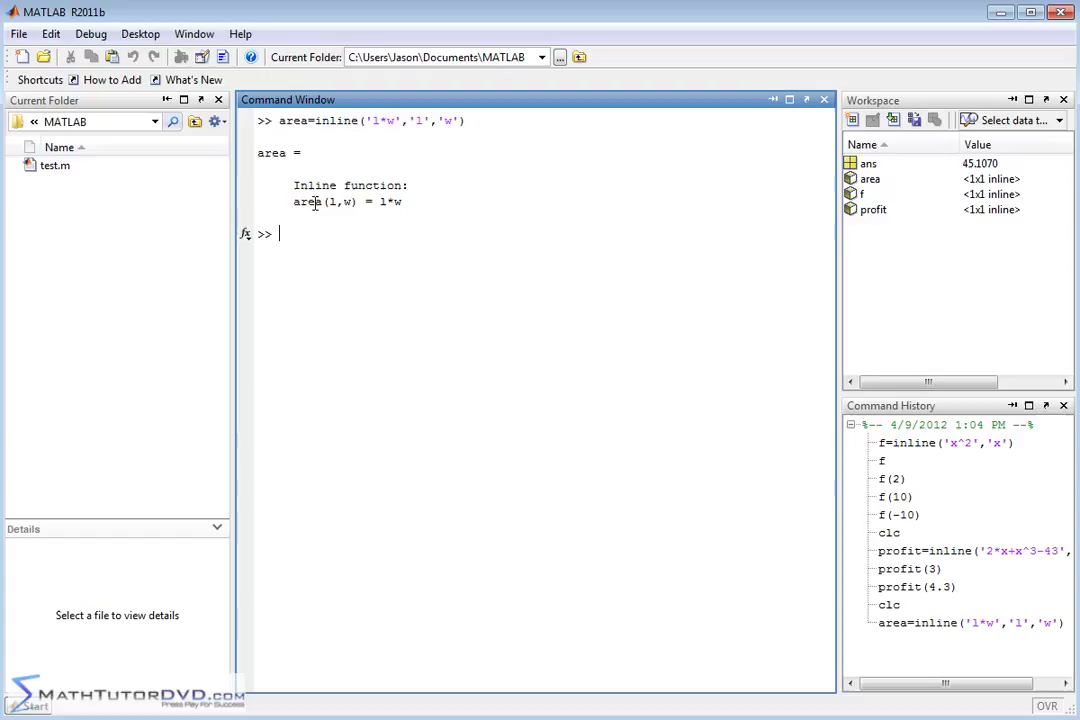
Highlight area's input variables l, w and its l*w formula in the output
left_click_drag(323, 201, 350, 201)
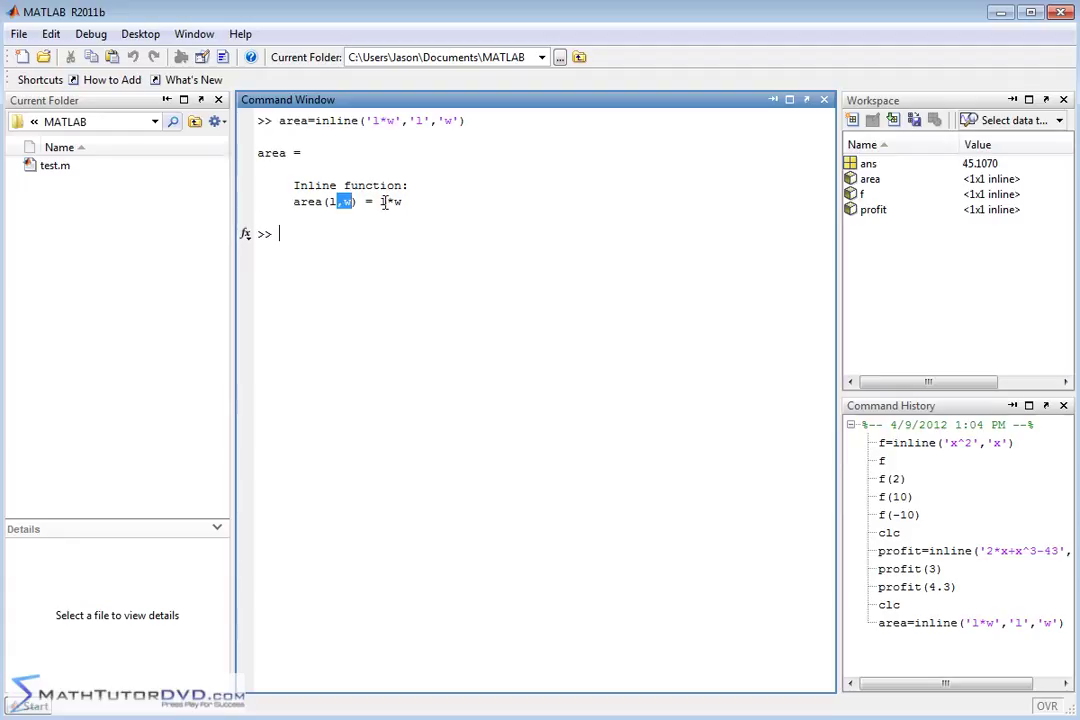
left_click_drag(379, 202, 404, 202)
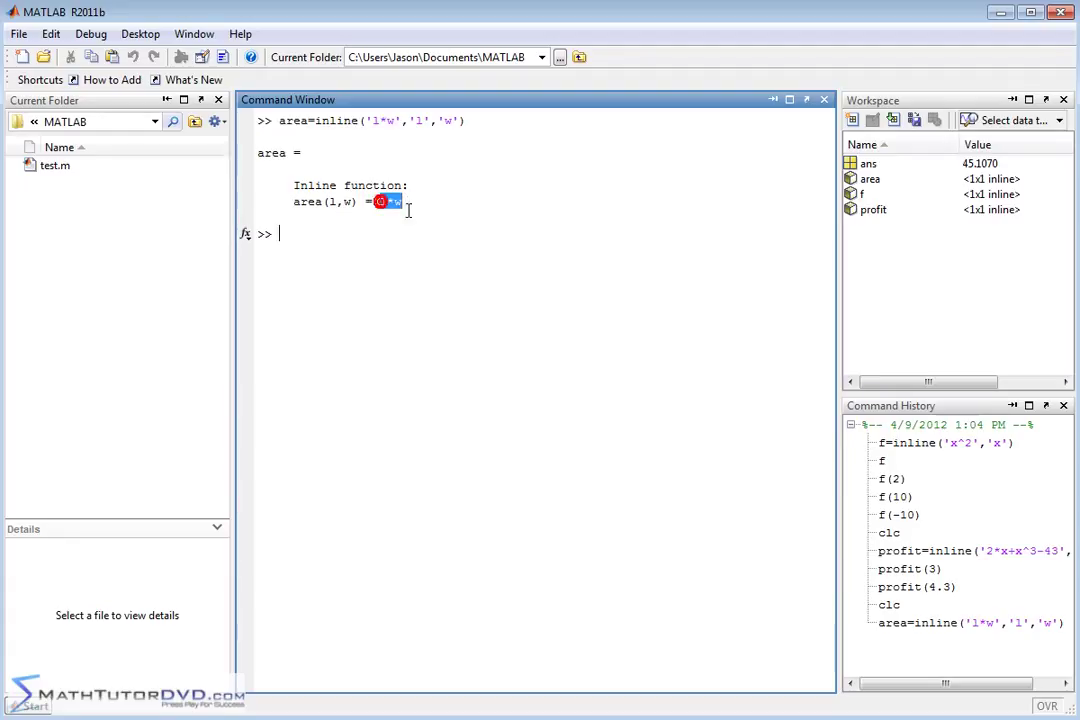
left_click(318, 233)
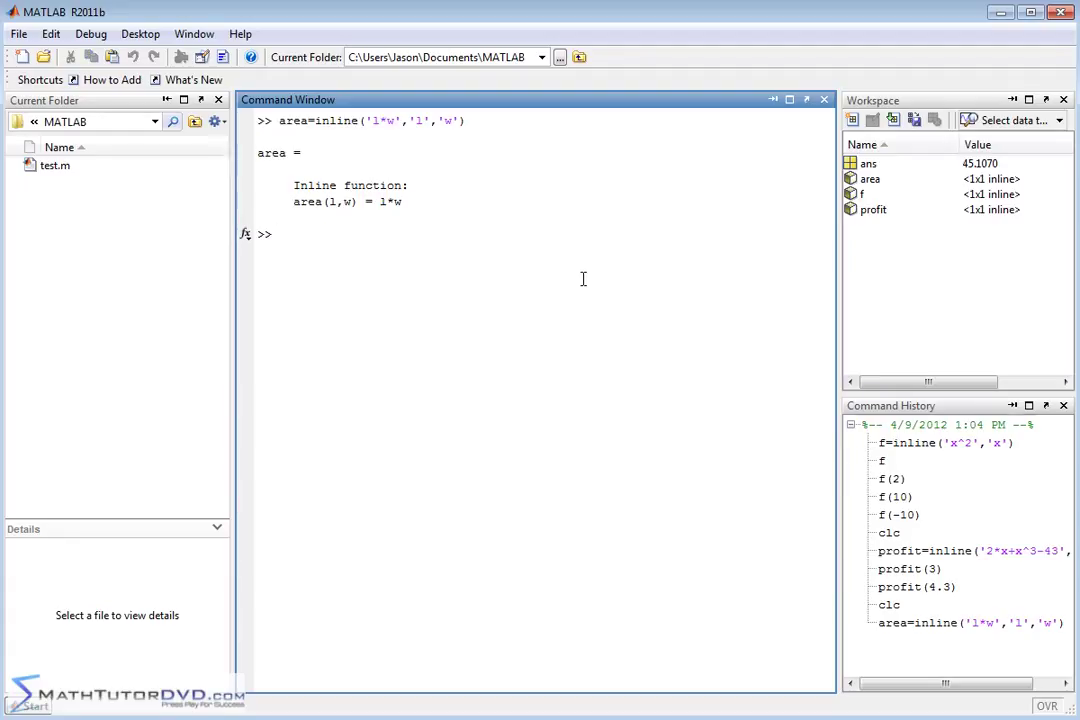
Evaluate area(1,1) and area(103,19), returning 1 and 1957
type("area(")
type("1,1)")
key("Return")
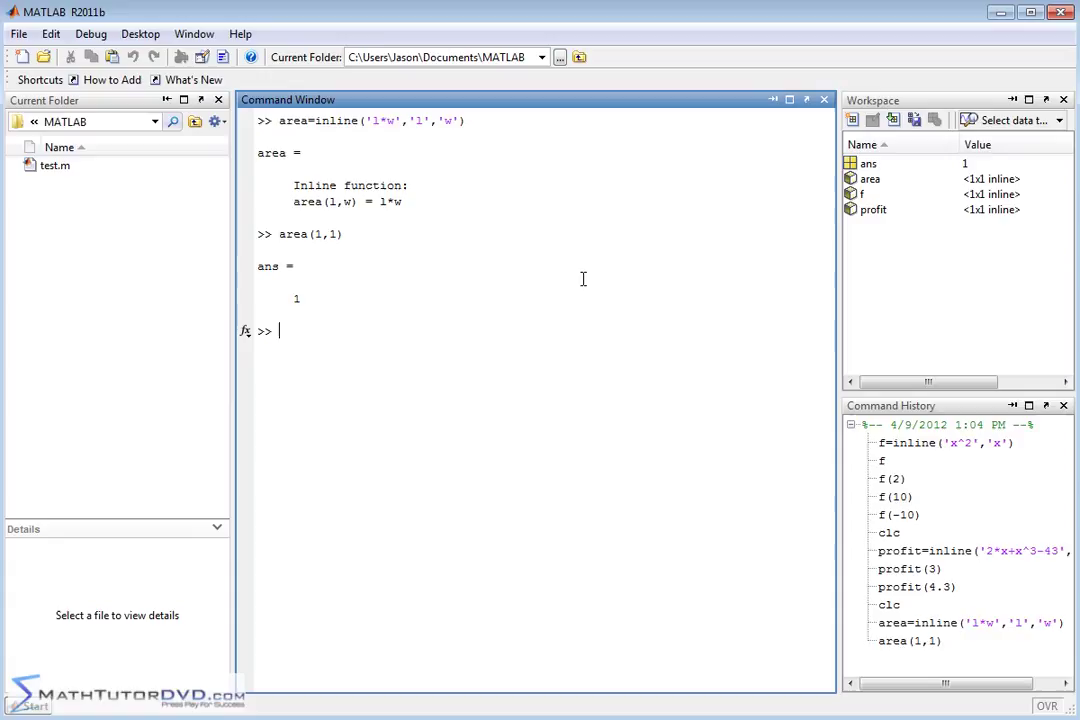
type("area(")
type("1")
type("03,")
type("19)")
key("Return")
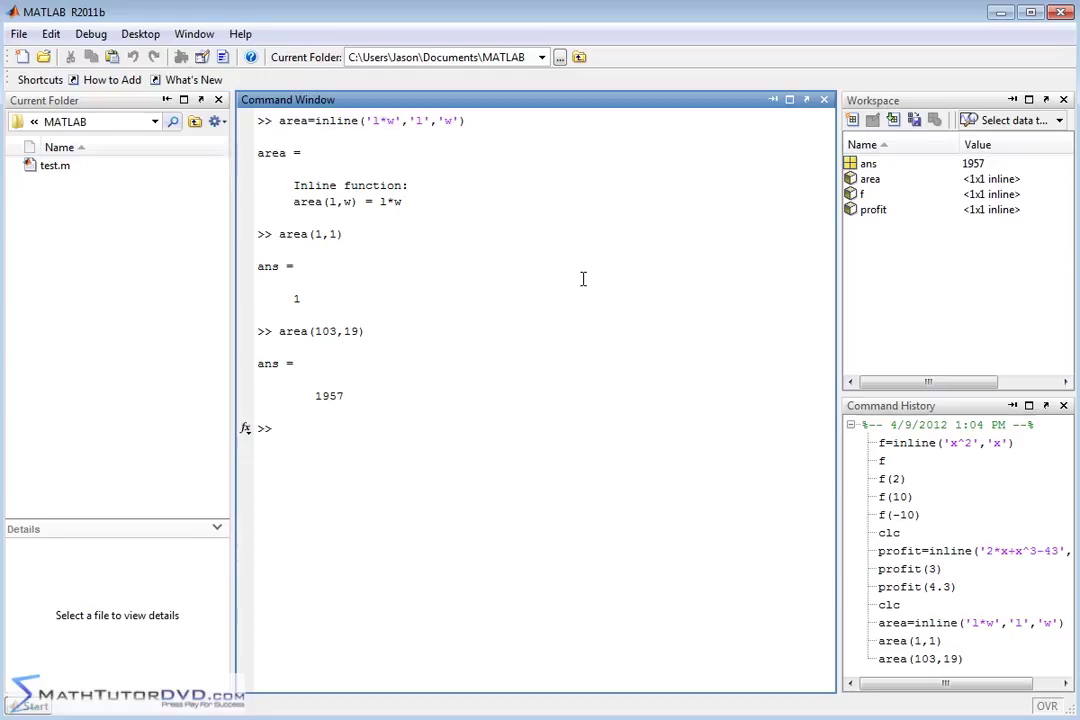
Enter jason=inline('sin(x)+exp(y)','x','y') at the prompt
type("jason=in")
type("line('")
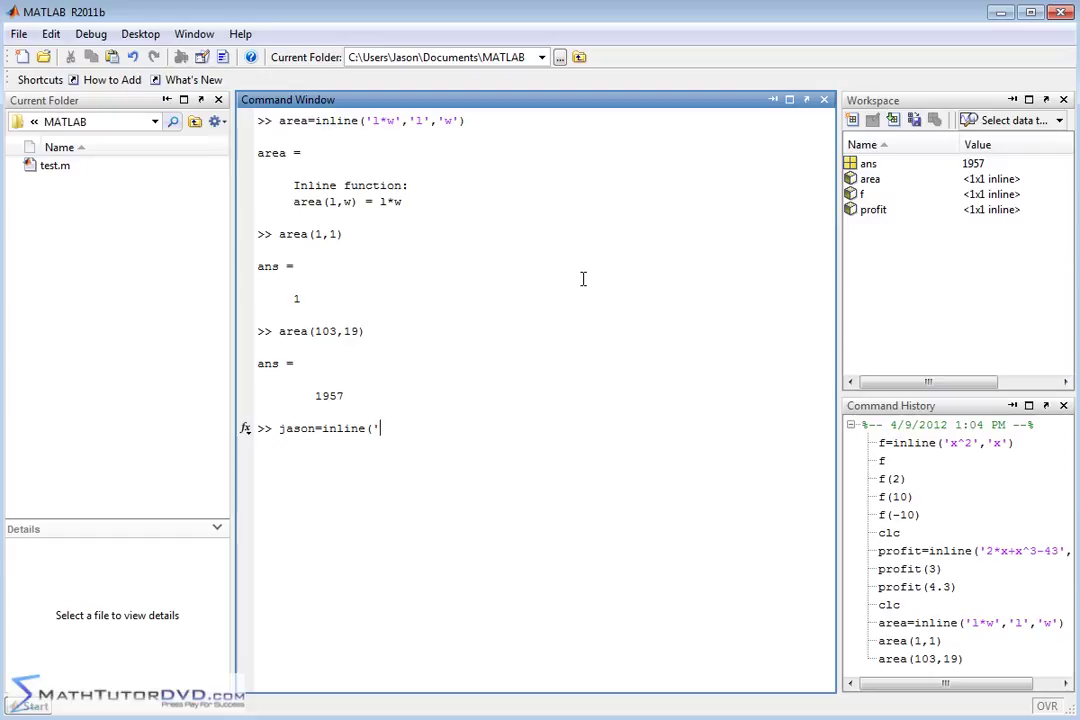
type("sin(x")
type(")")
type("+exp")
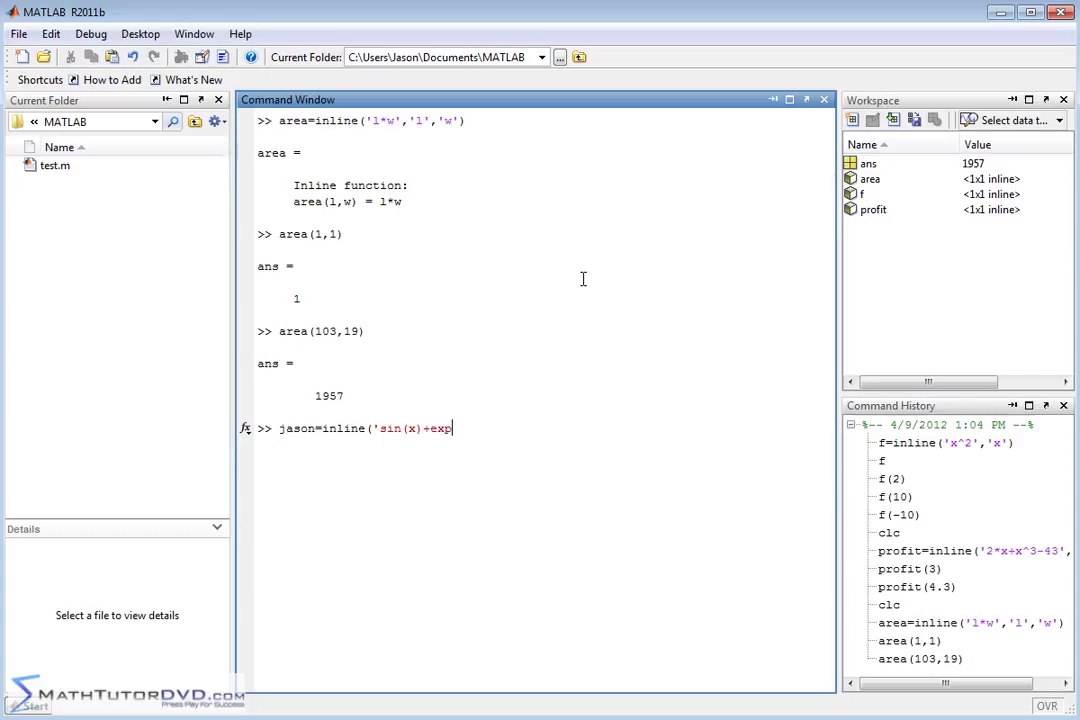
type("(y")
type(")','")
type("x',")
type("'y')")
key("Return")
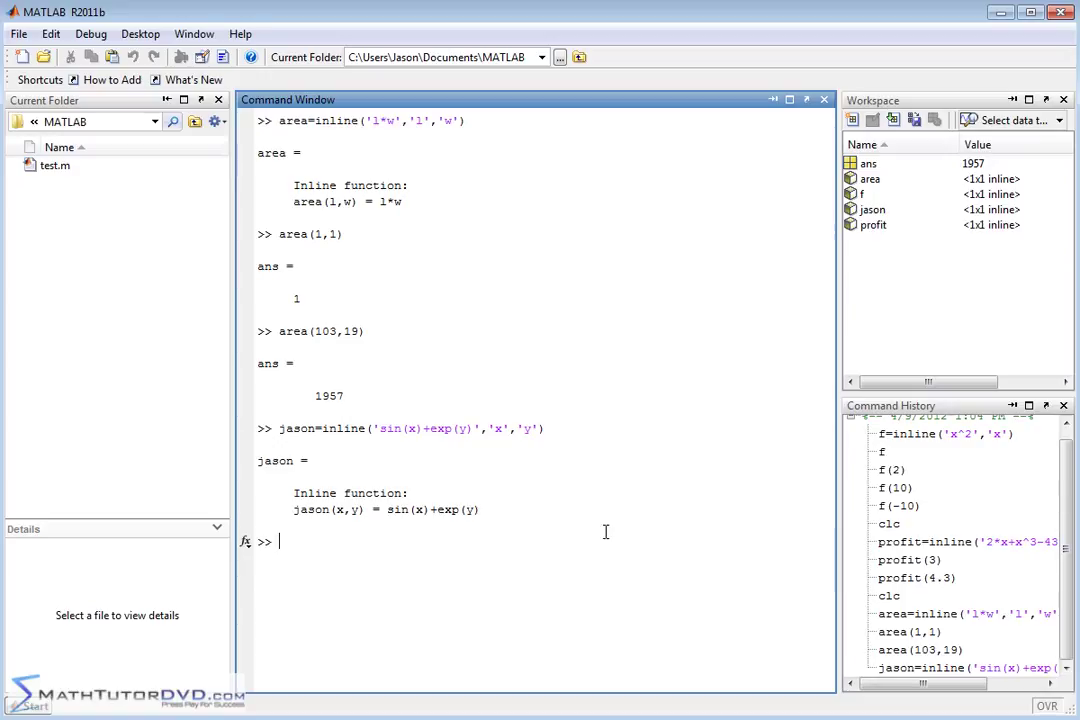
Evaluate jason(3,4), getting 54.7393, and highlight jason(x,y) in the output
type("jason(3,4")
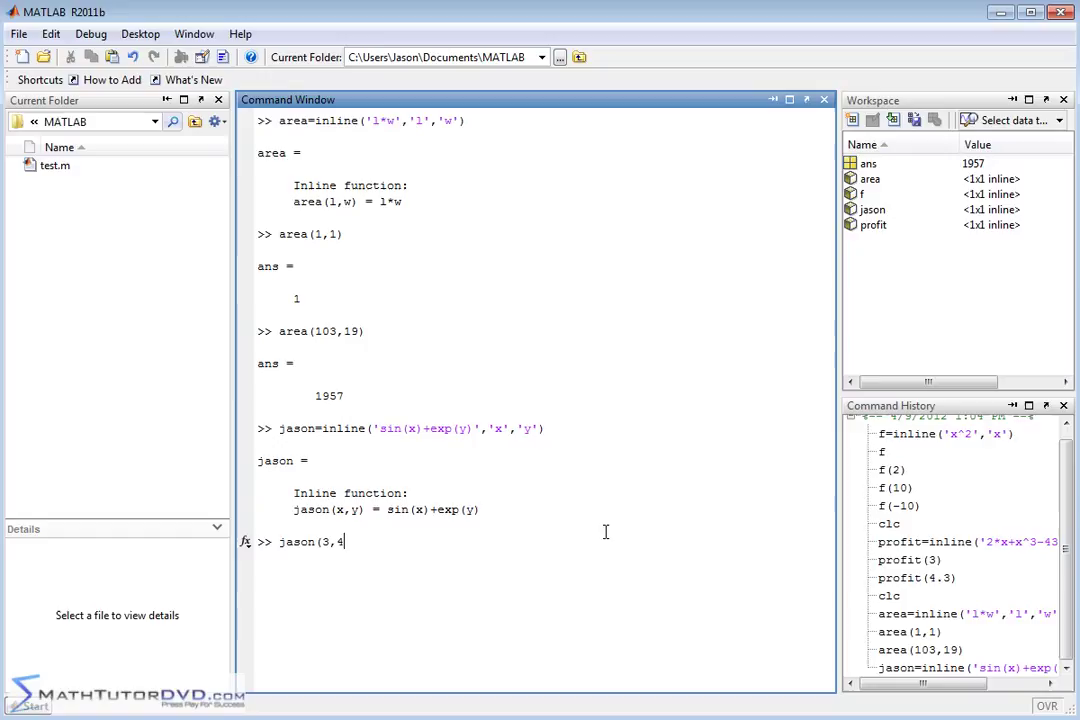
type(")")
key("Return")
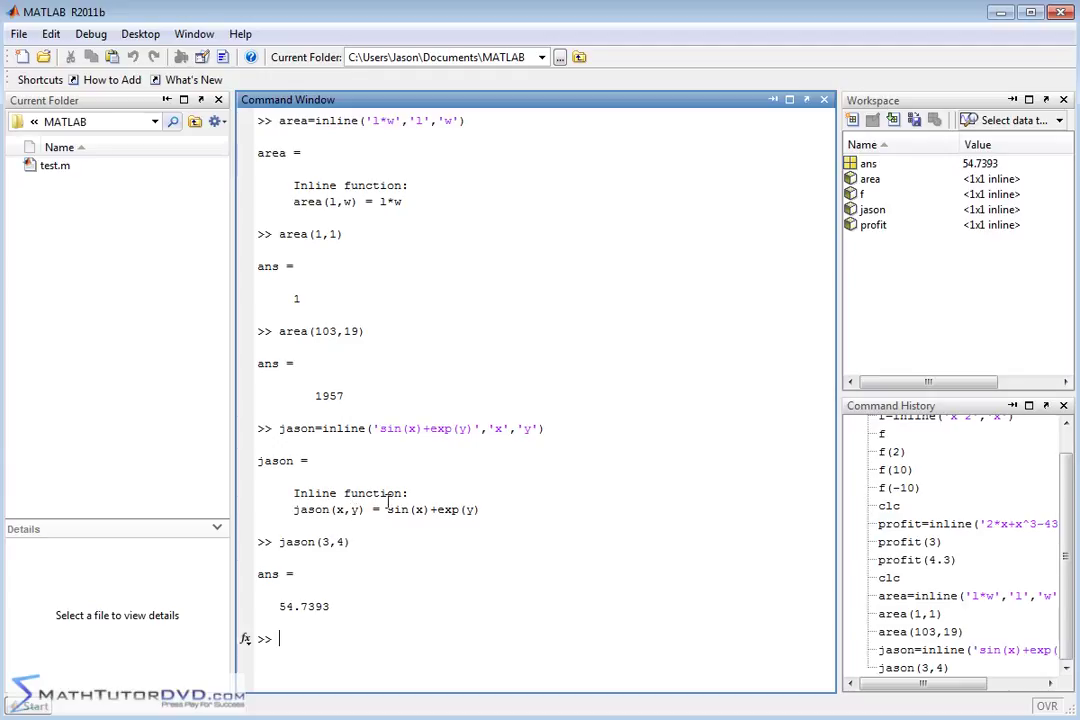
mouse_move(362, 510)
left_mouse_down()
mouse_move(294, 510)
mouse_move(362, 510)
left_mouse_up()
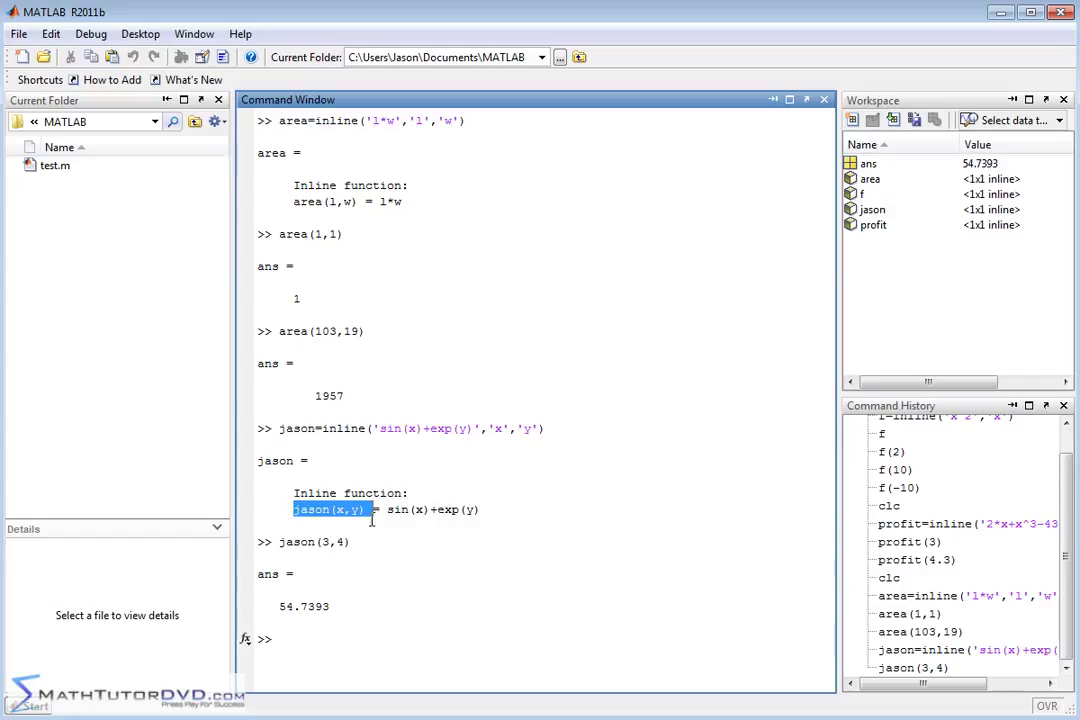
left_click(362, 510)
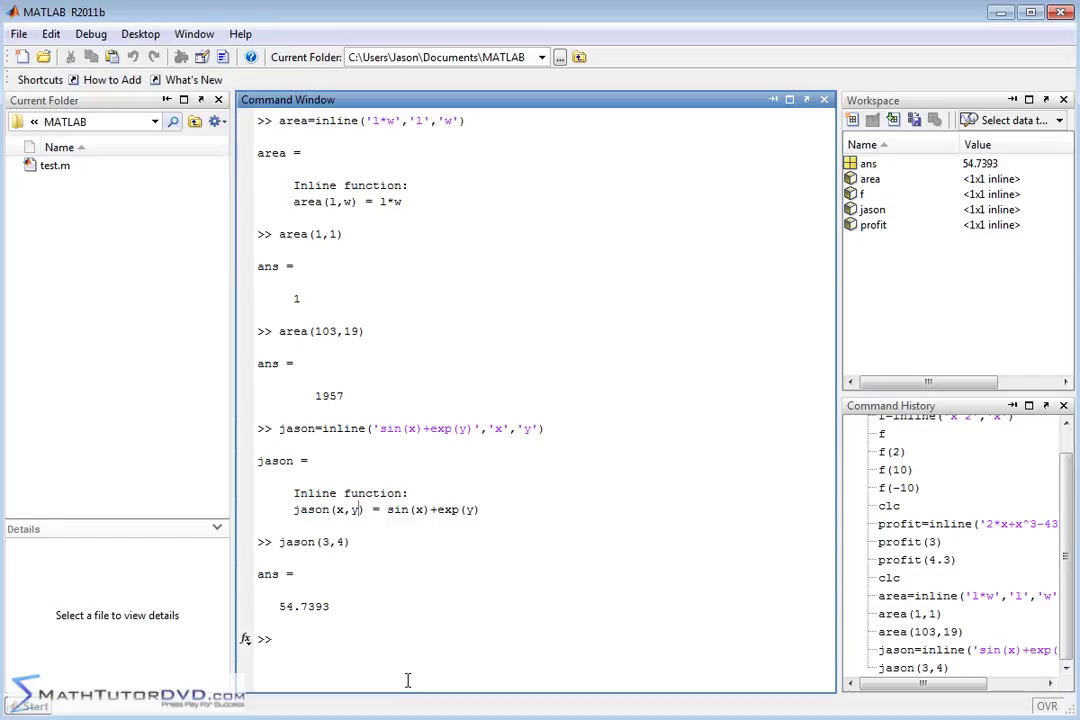